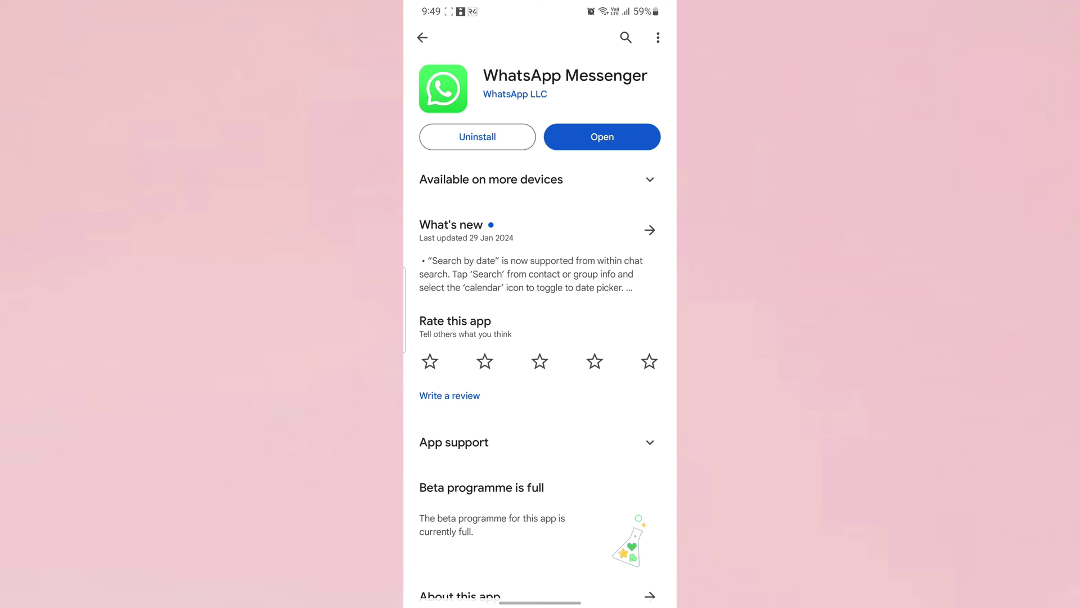
Launch WhatsApp from its Play Store page and show the chat list's more-options menu.
left_click(632, 140)
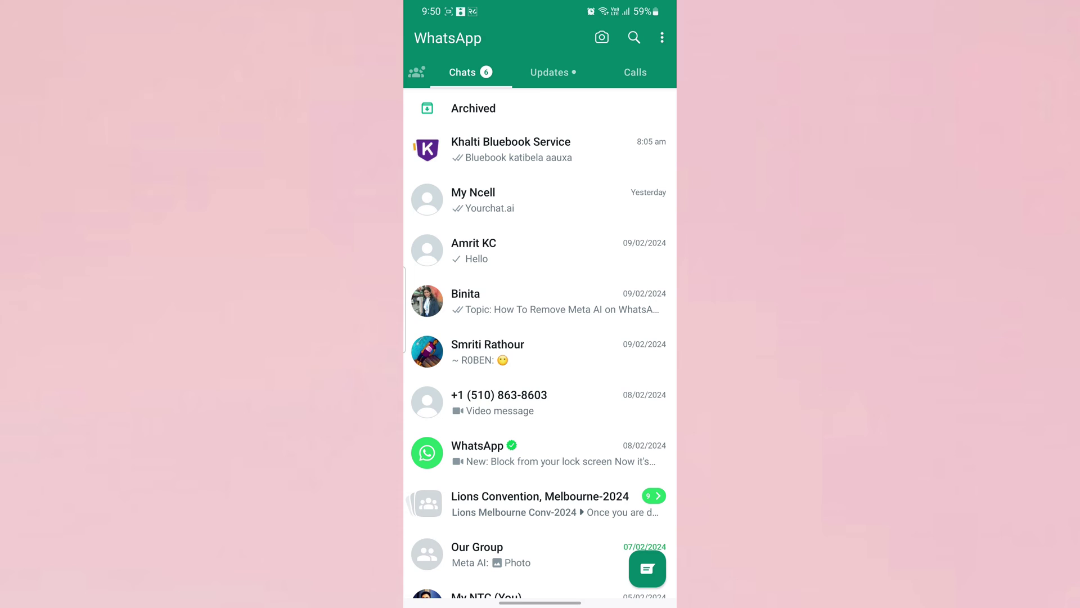
left_click(661, 38)
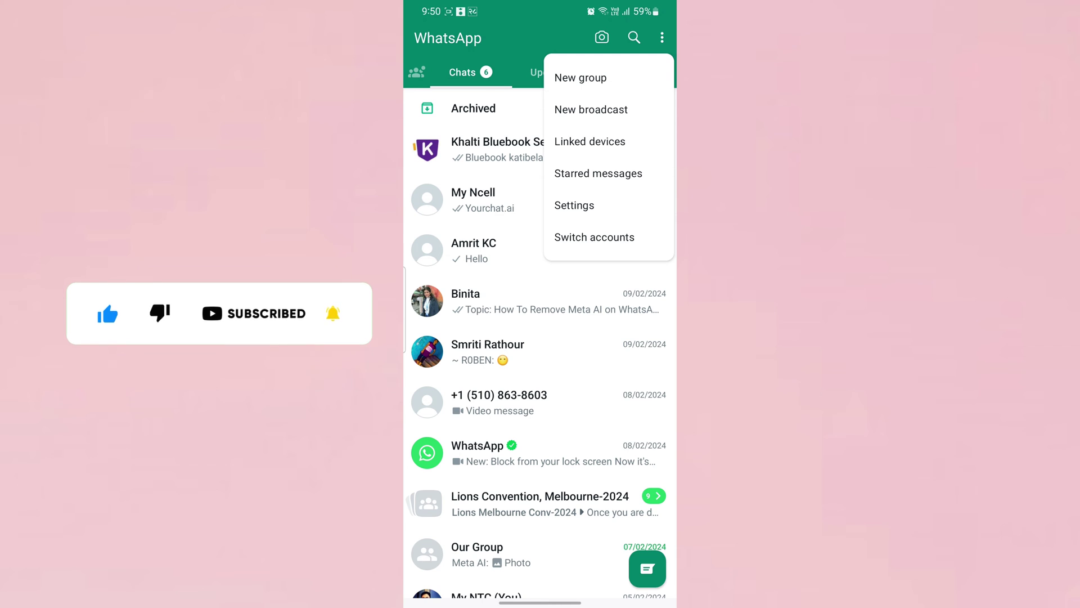
Choose Switch accounts so the second account's chat list with Meta AI and Zach loads.
left_click(639, 238)
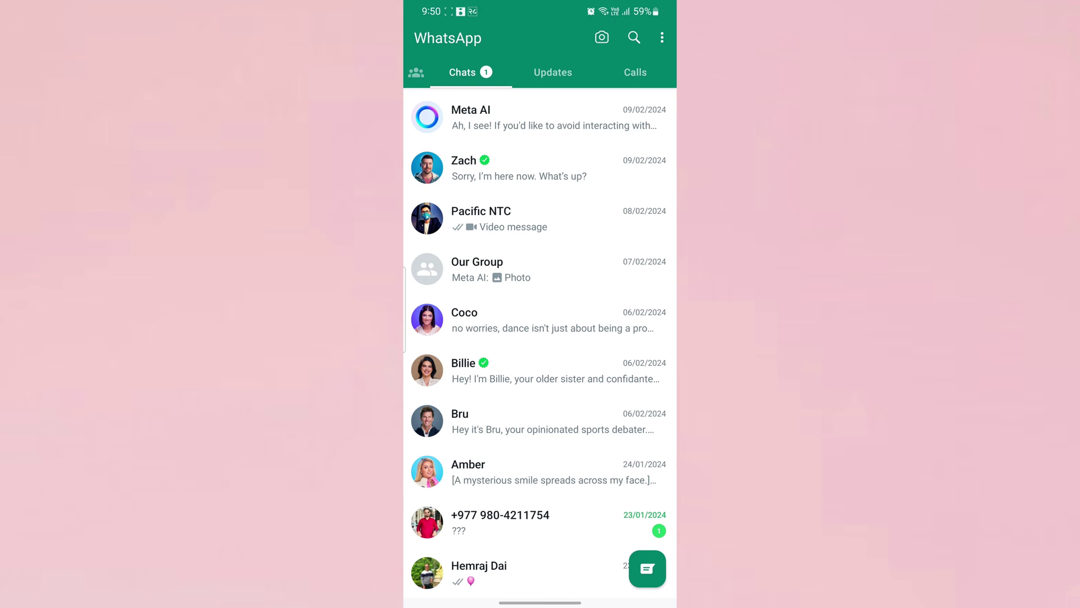
scroll(540, 337, "down", 3)
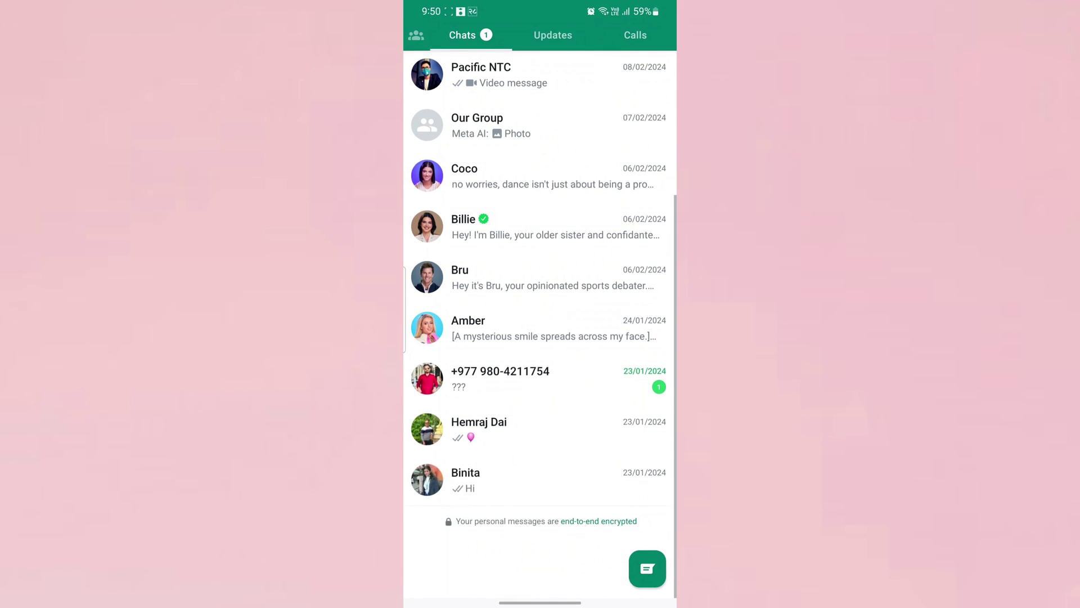
scroll(540, 337, "up", 3)
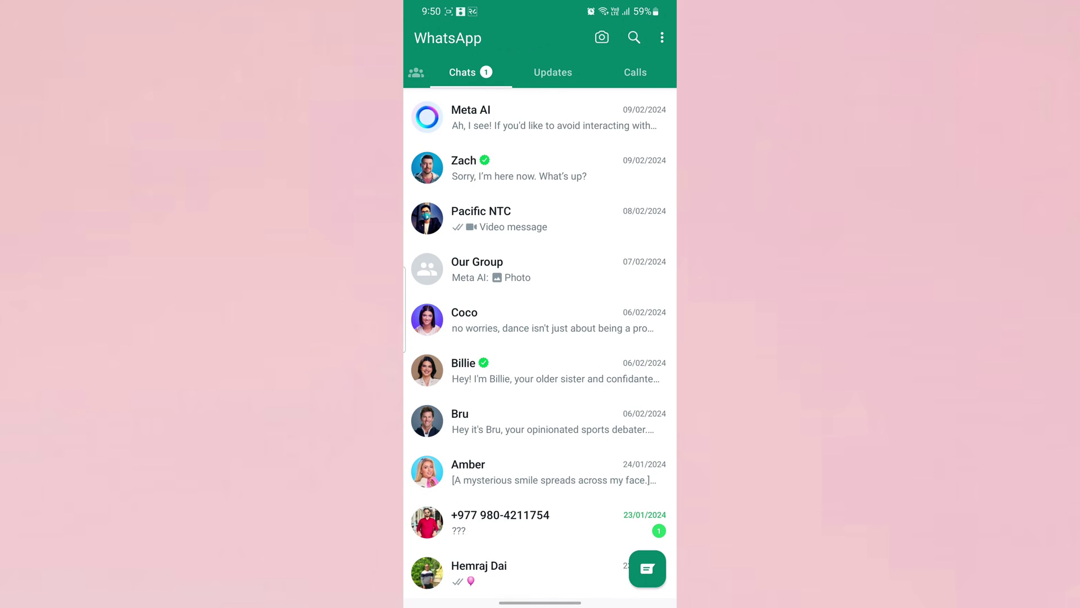
left_click(416, 72)
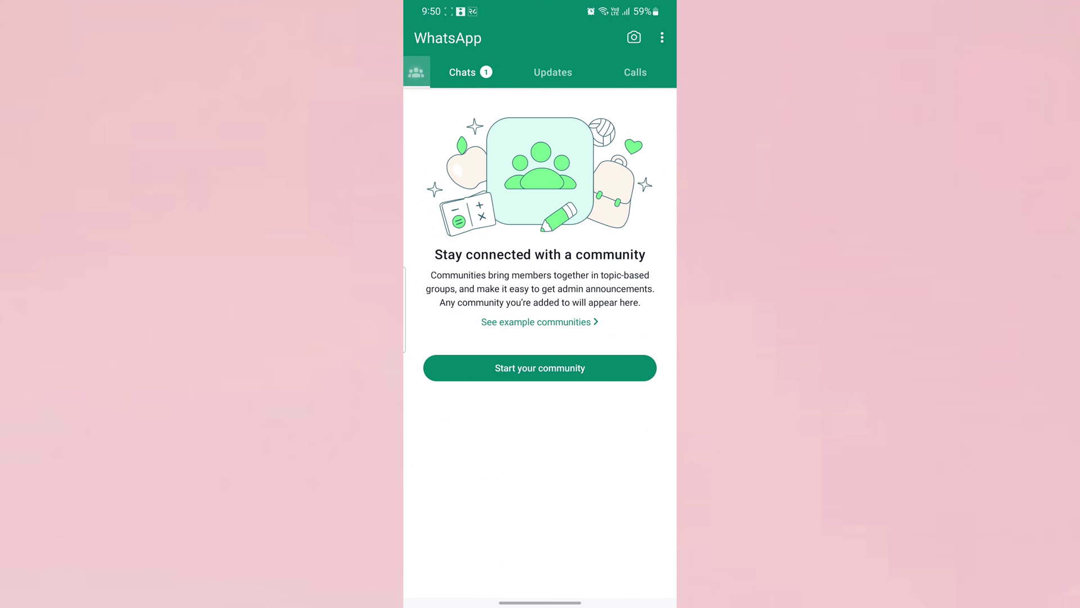
left_click(463, 72)
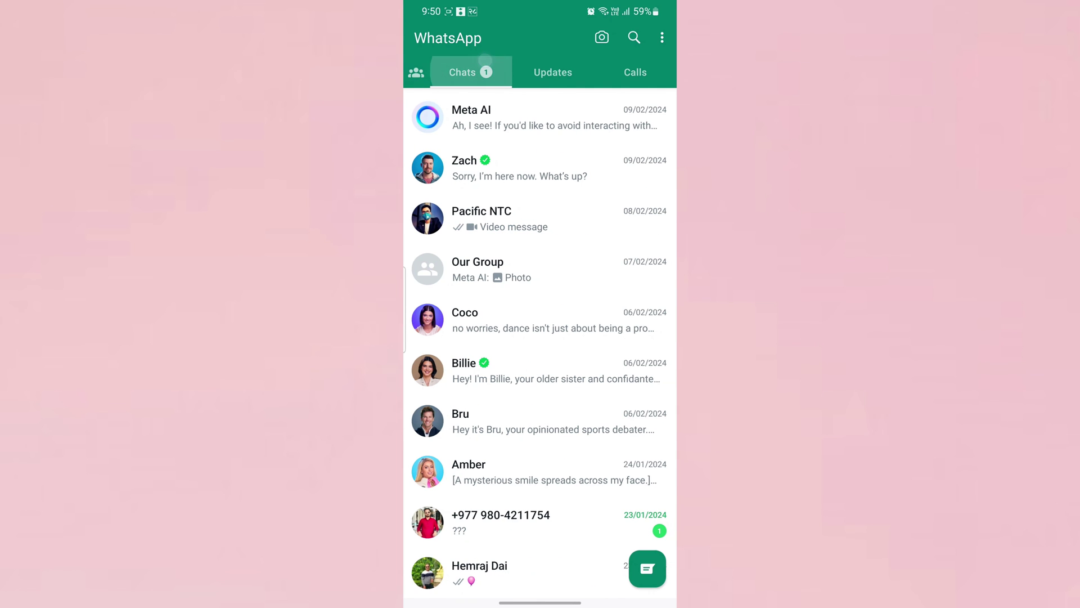